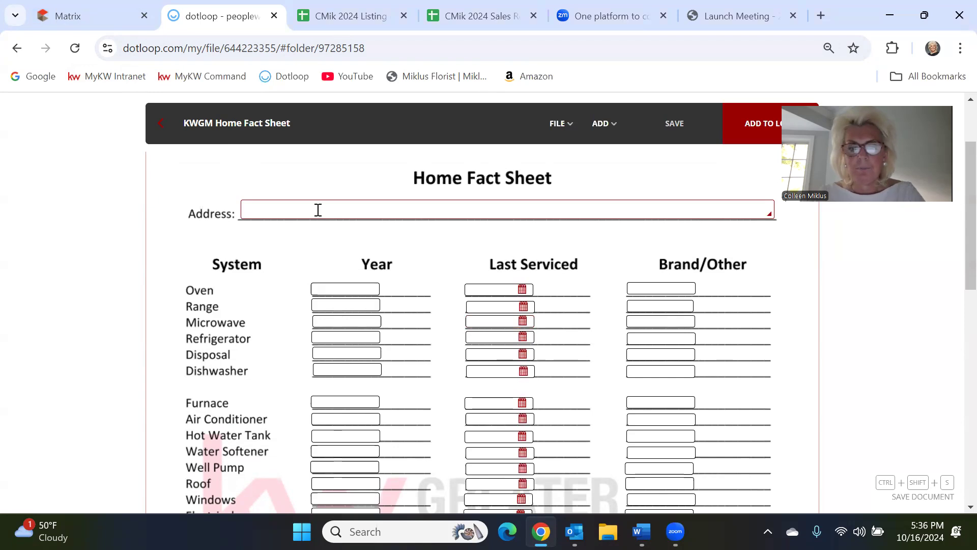
scroll(318, 210, "down", 2)
scroll(318, 210, "down", 5)
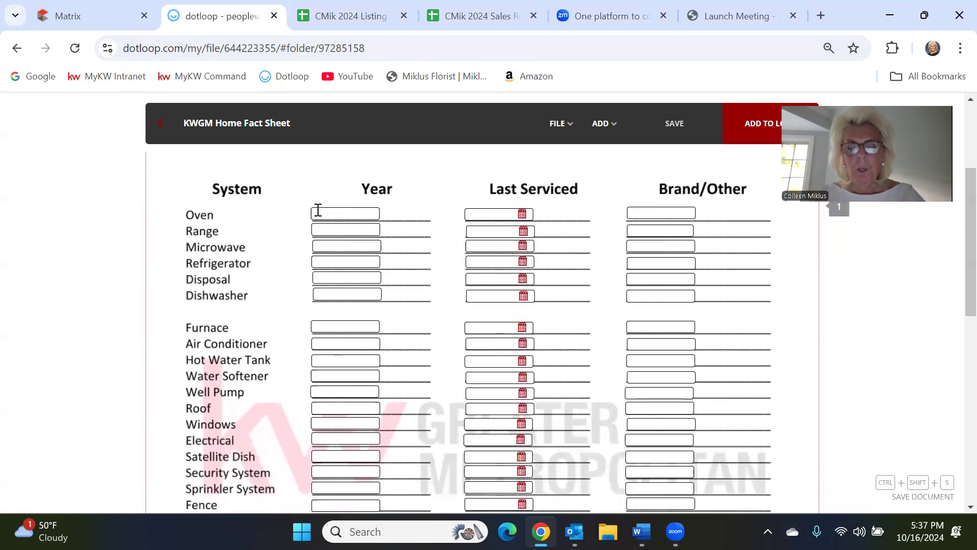
scroll(318, 210, "down", 5)
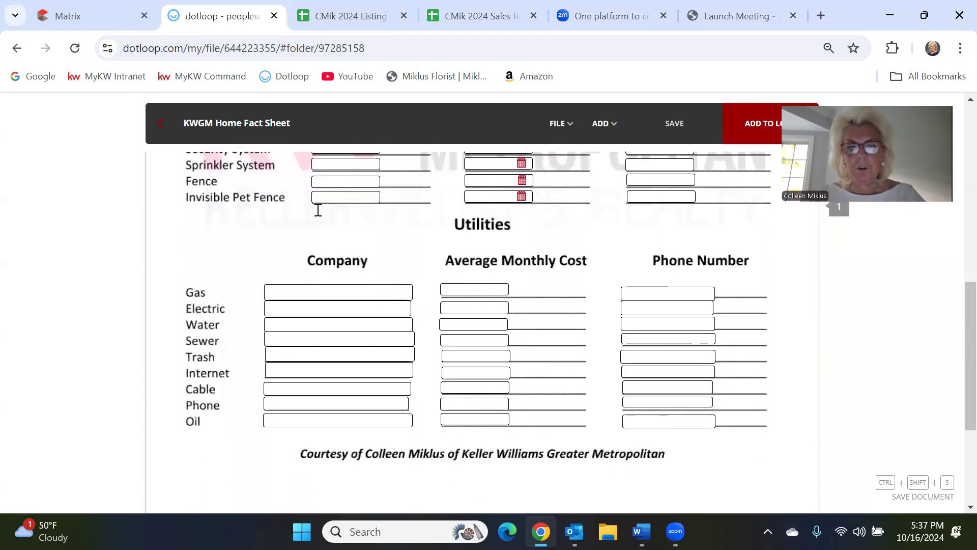
scroll(318, 210, "up", 10)
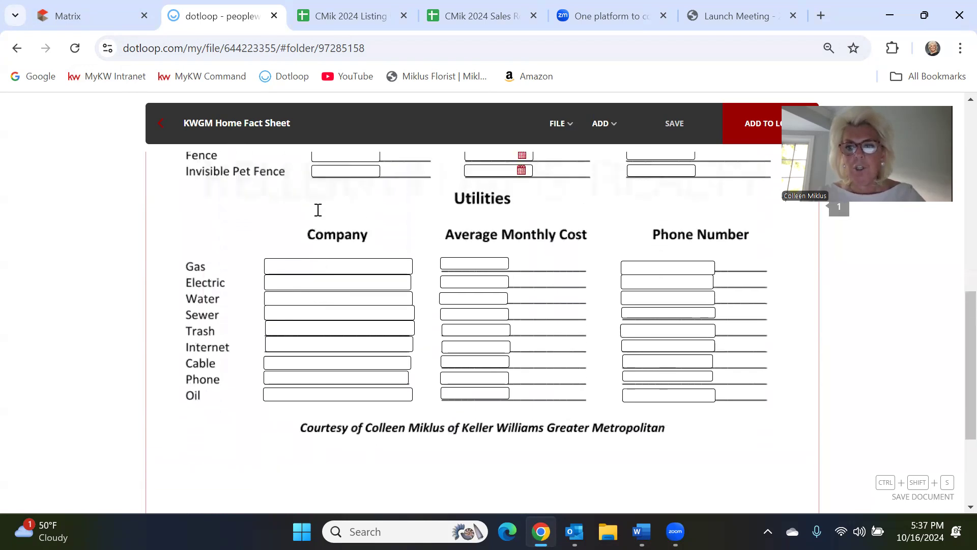
scroll(318, 210, "up", 1)
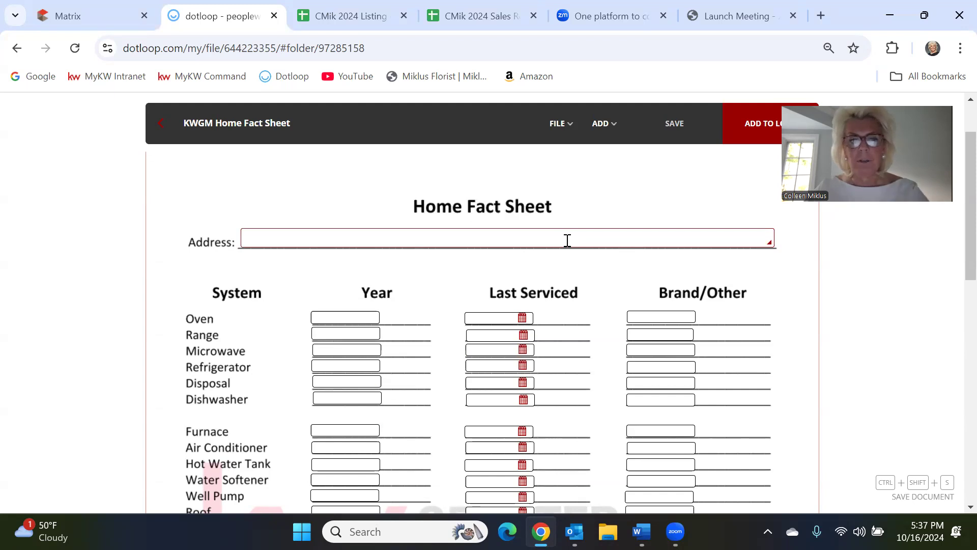
scroll(568, 240, "down", 2)
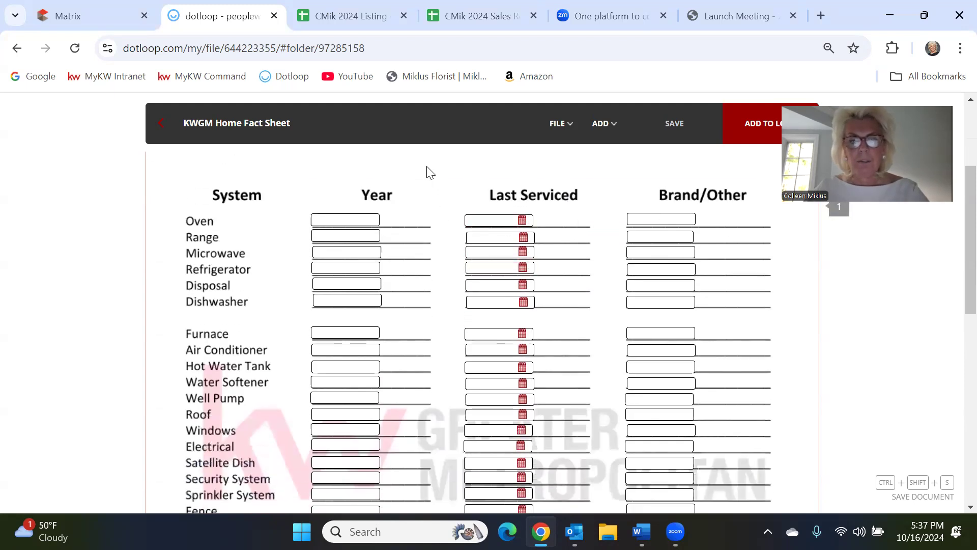
left_click(353, 214)
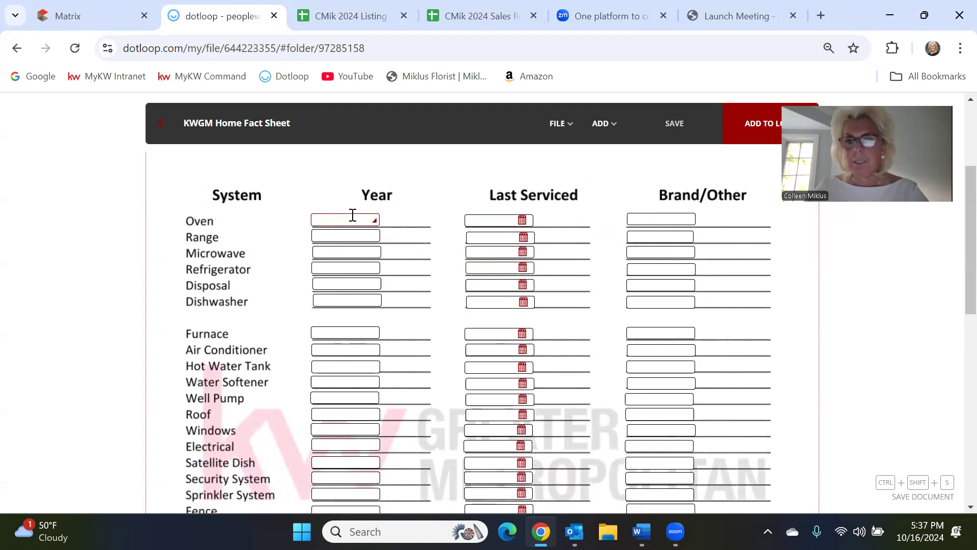
scroll(351, 214, "down", 1)
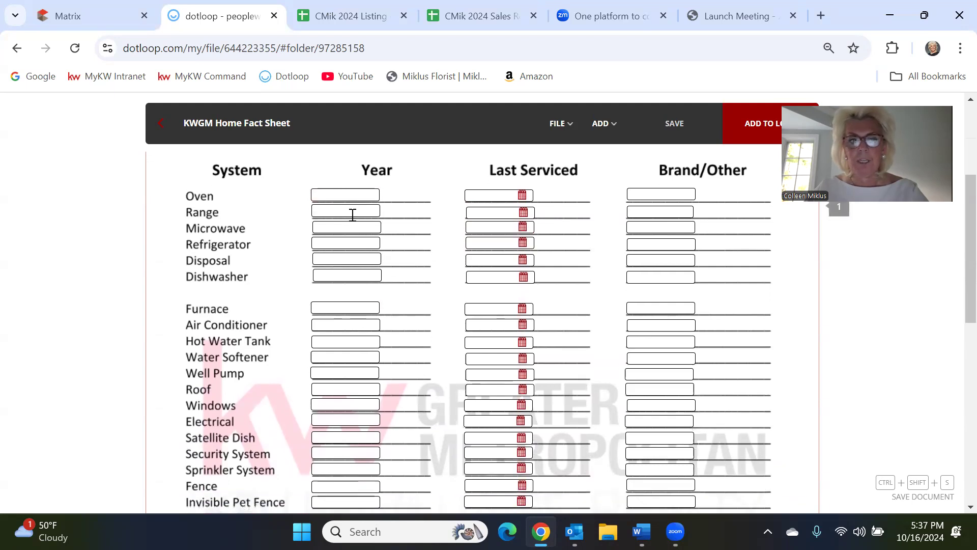
left_click(347, 227)
scroll(344, 318, "down", 1)
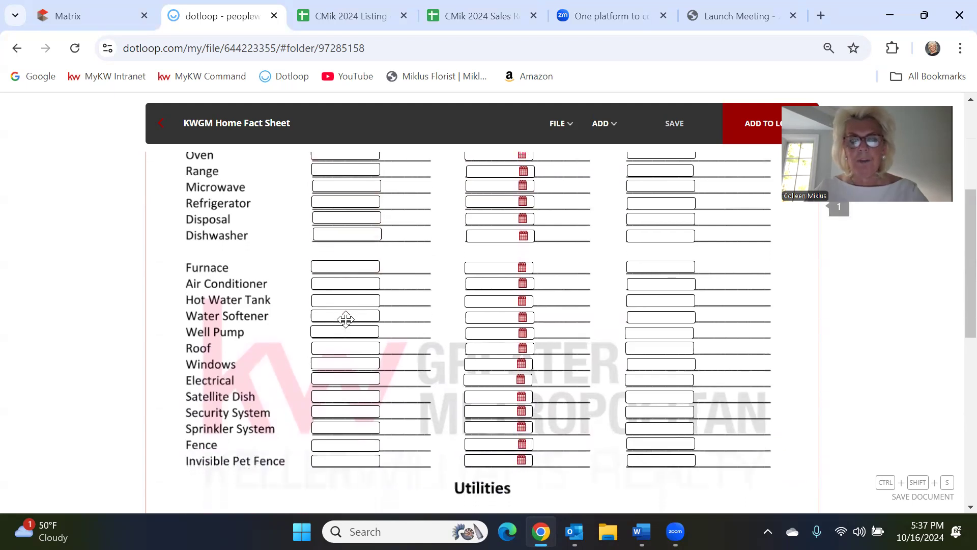
scroll(345, 319, "up", 1)
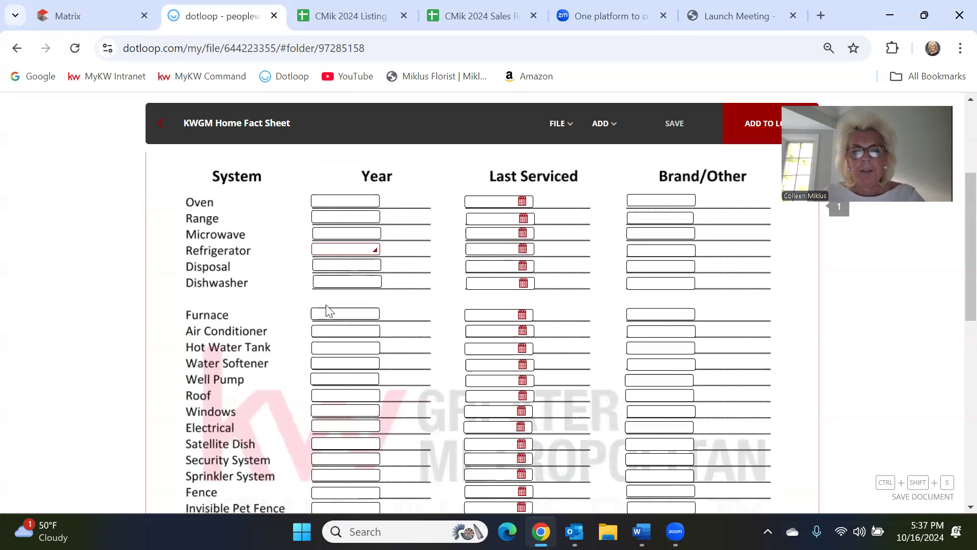
scroll(337, 339, "down", 1)
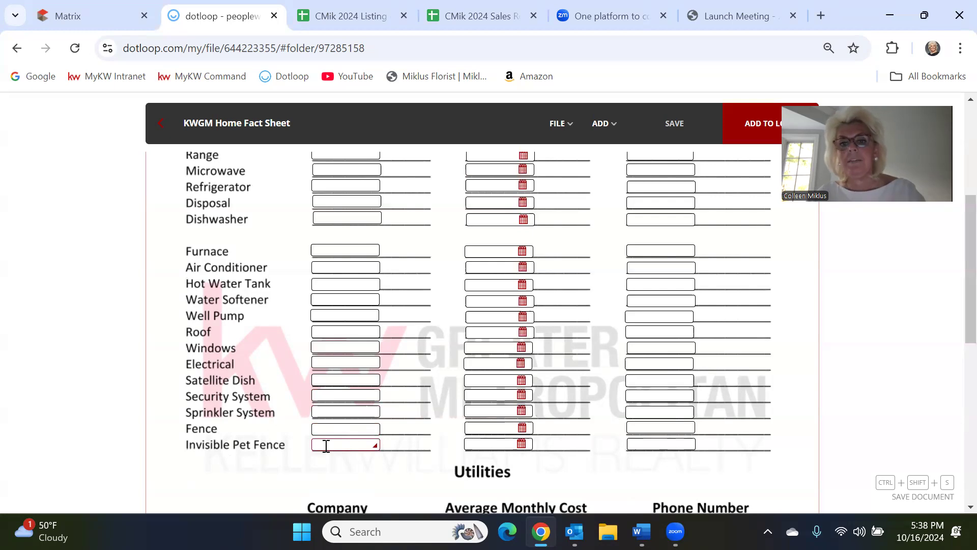
scroll(326, 446, "up", 3)
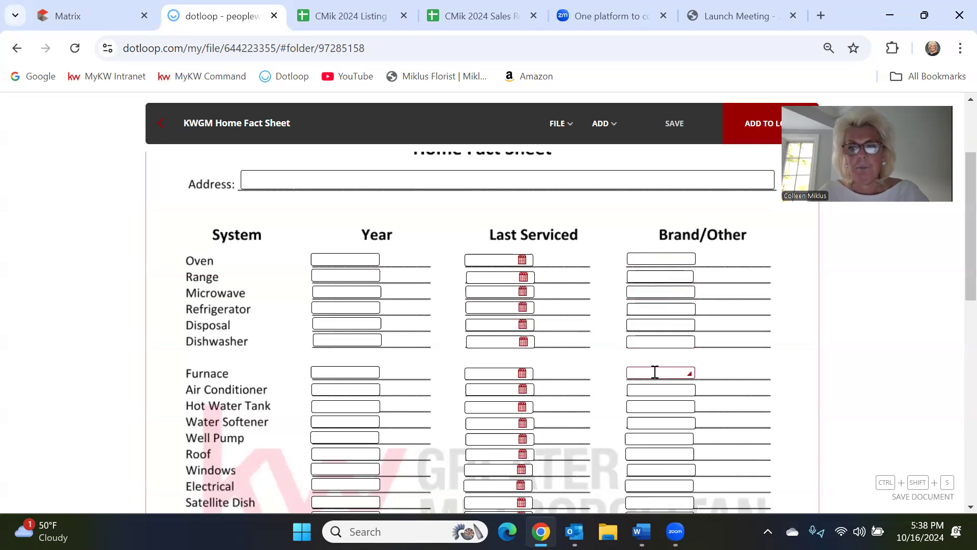
scroll(655, 372, "down", 3)
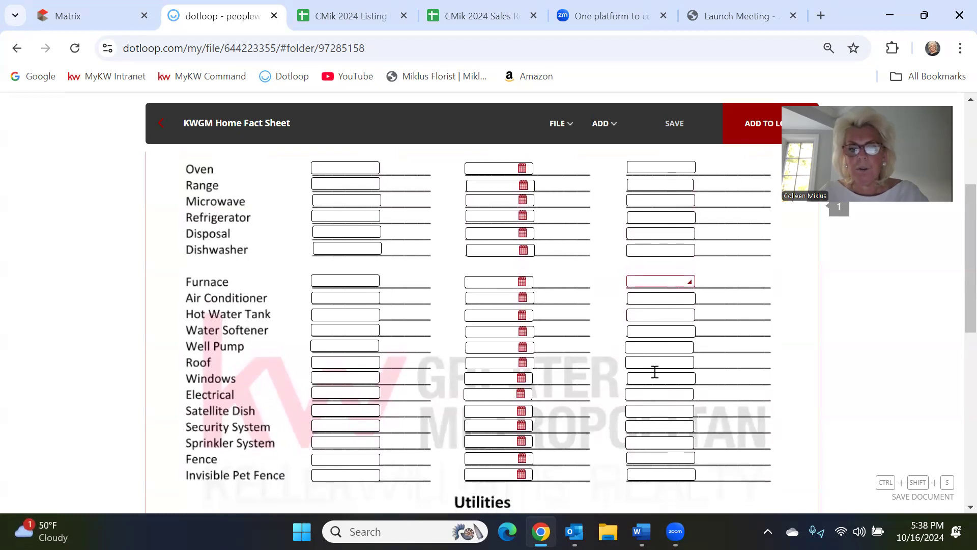
scroll(655, 372, "down", 5)
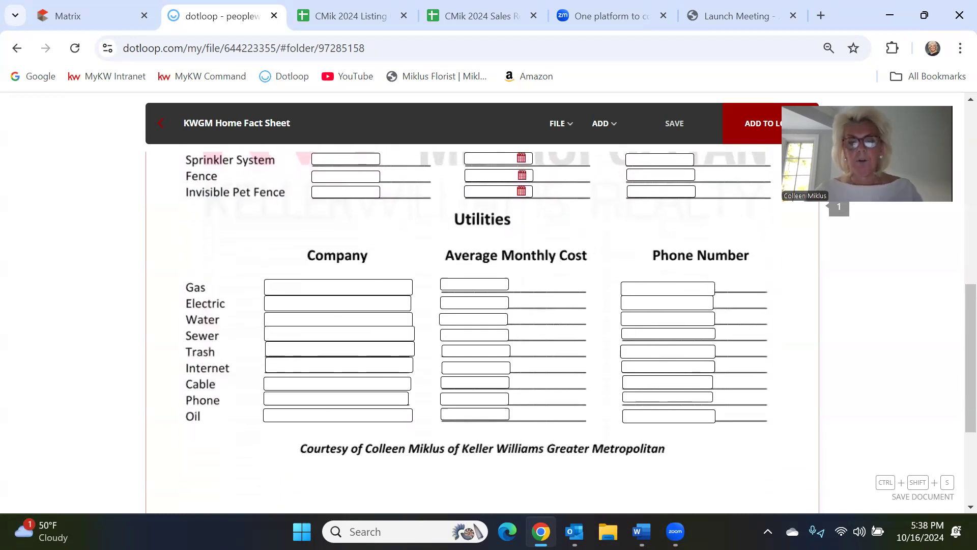
left_click(499, 366)
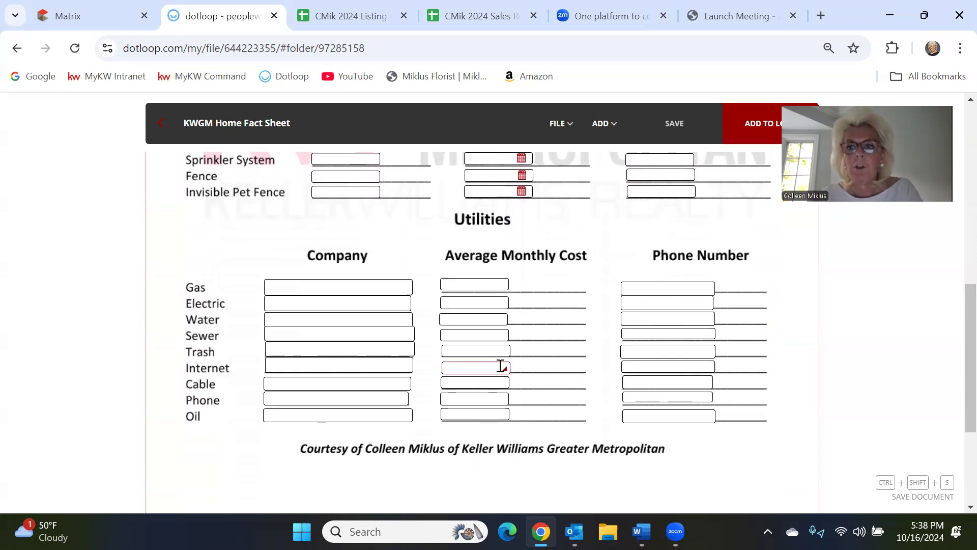
left_click(330, 302)
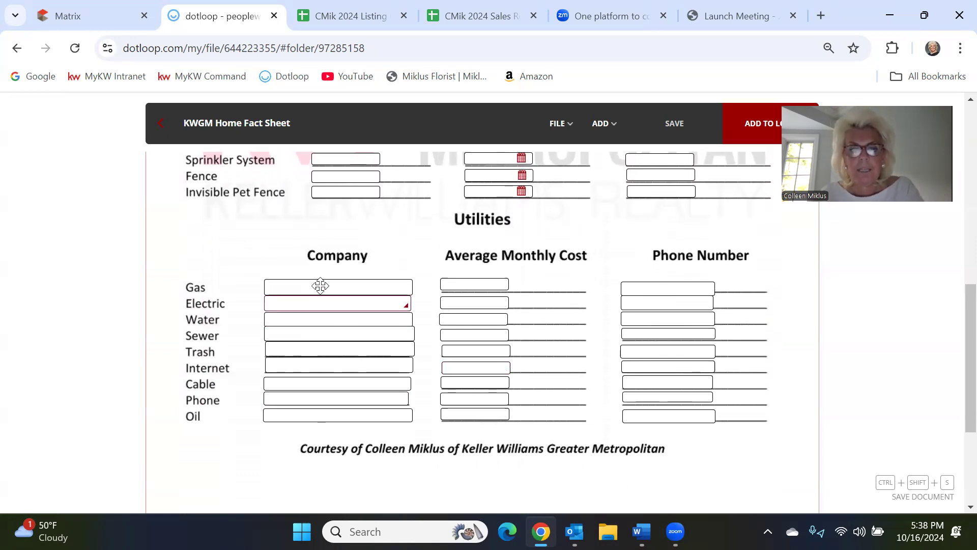
left_click(320, 284)
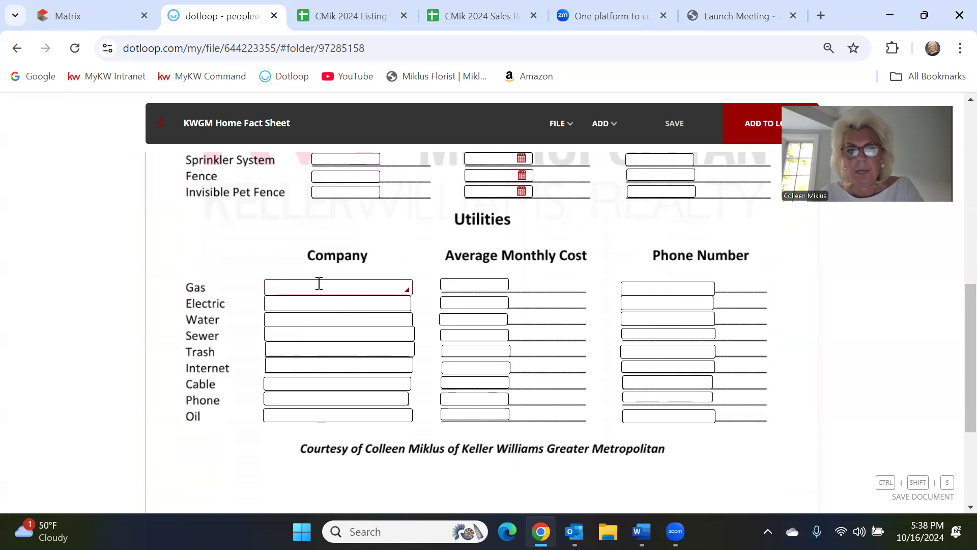
left_click(318, 305)
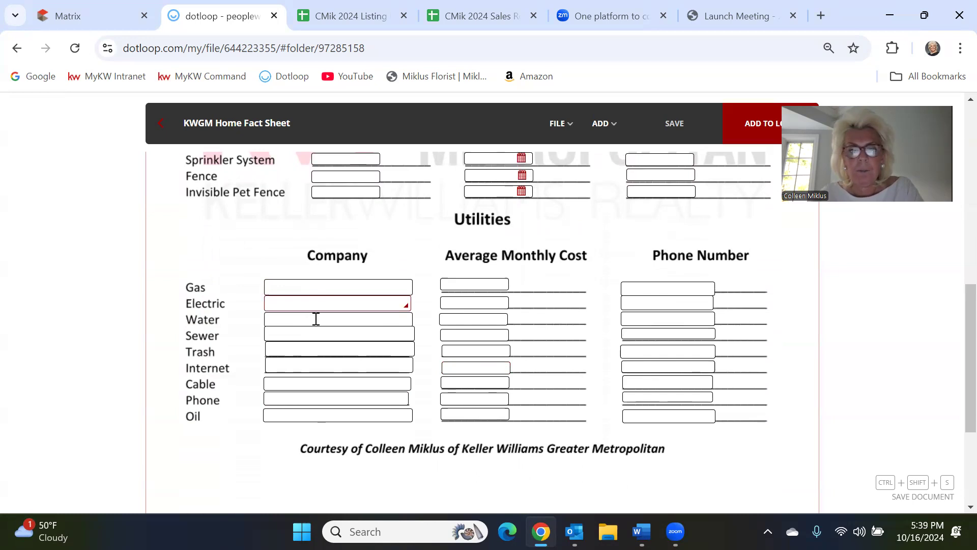
left_click(315, 319)
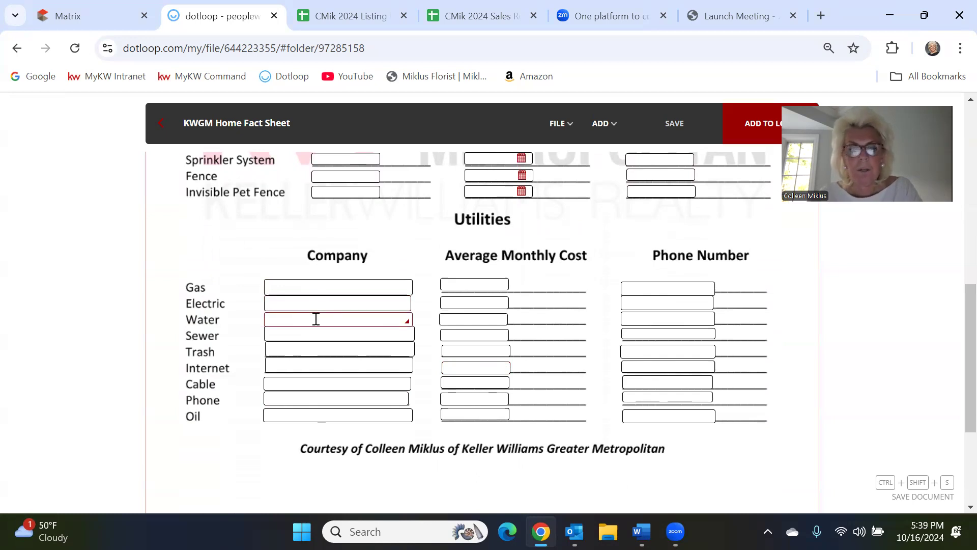
left_click(310, 335)
left_click(308, 351)
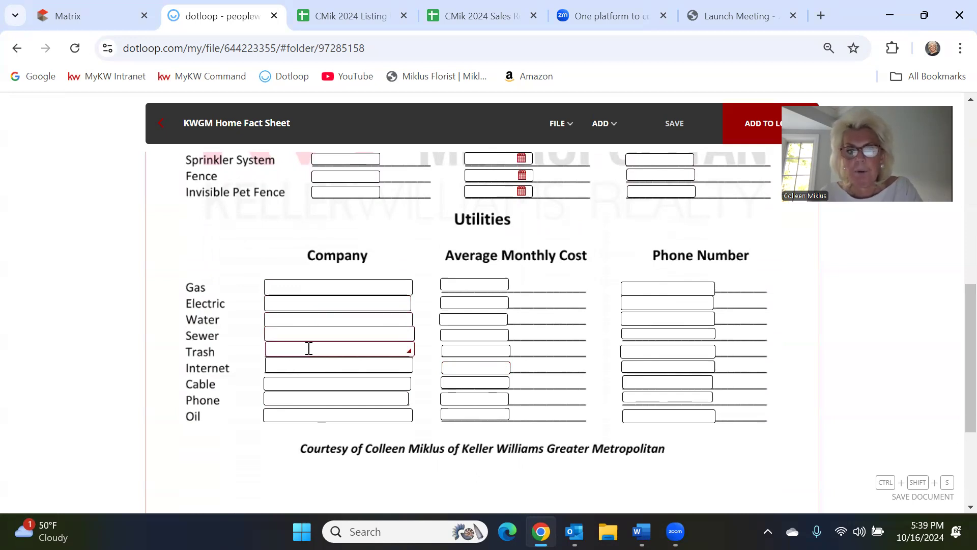
left_click(308, 366)
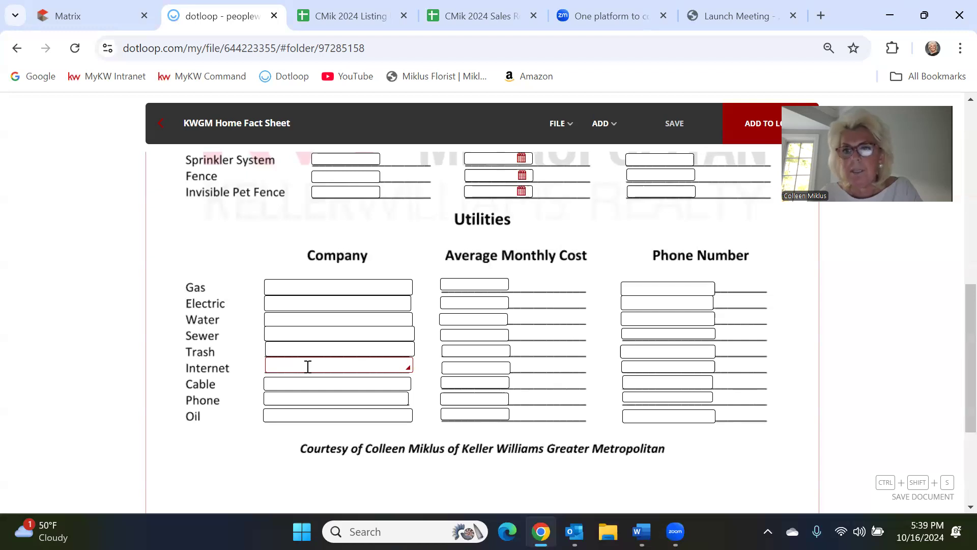
left_click(306, 383)
left_click(303, 399)
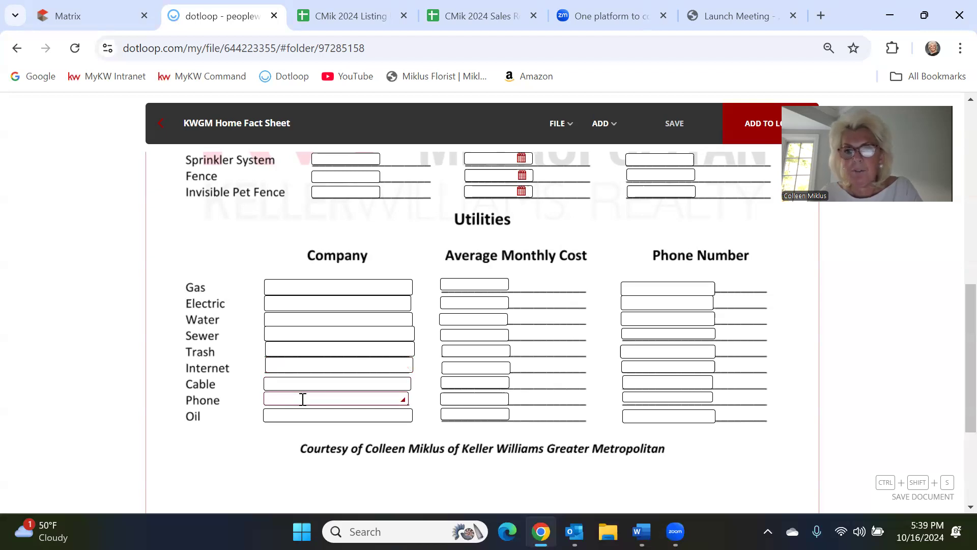
left_click(303, 415)
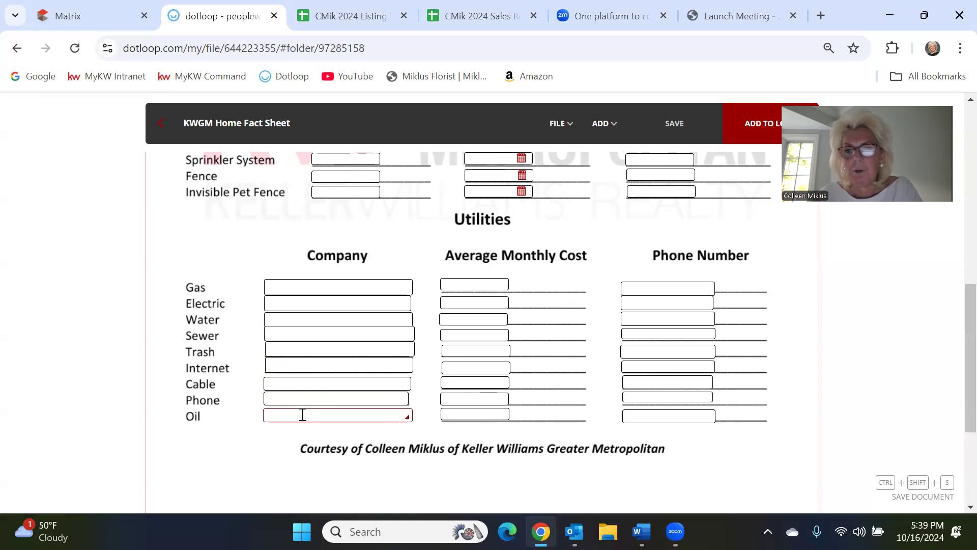
left_click(459, 285)
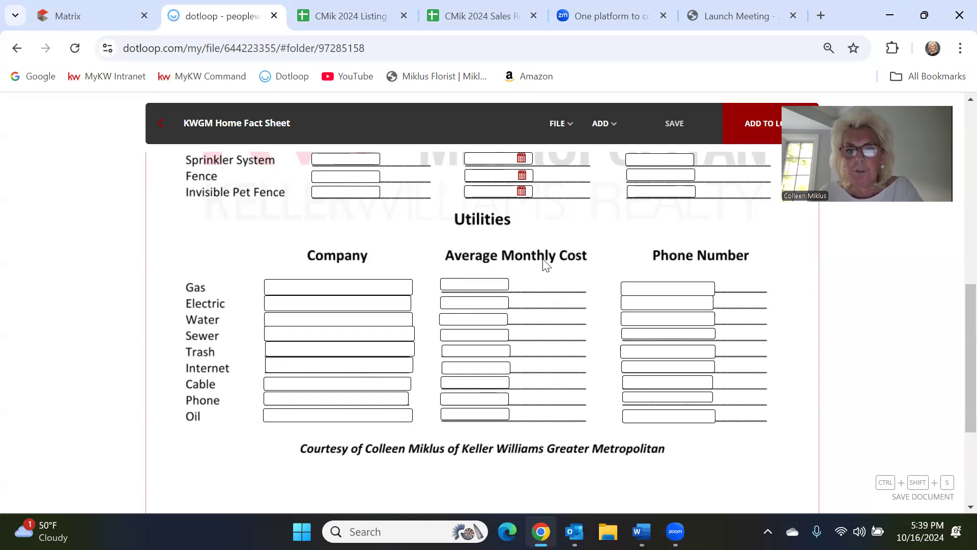
left_click(448, 318)
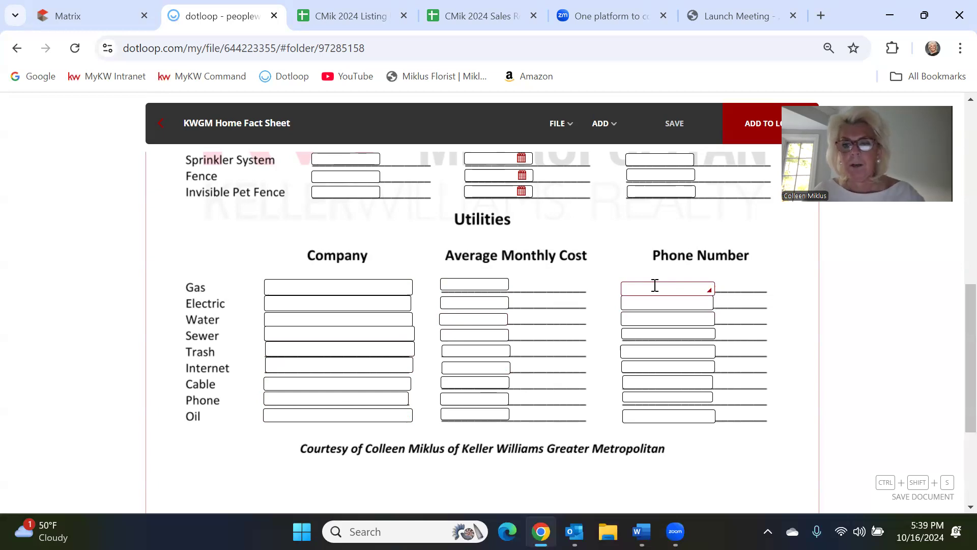
scroll(655, 285, "up", 6)
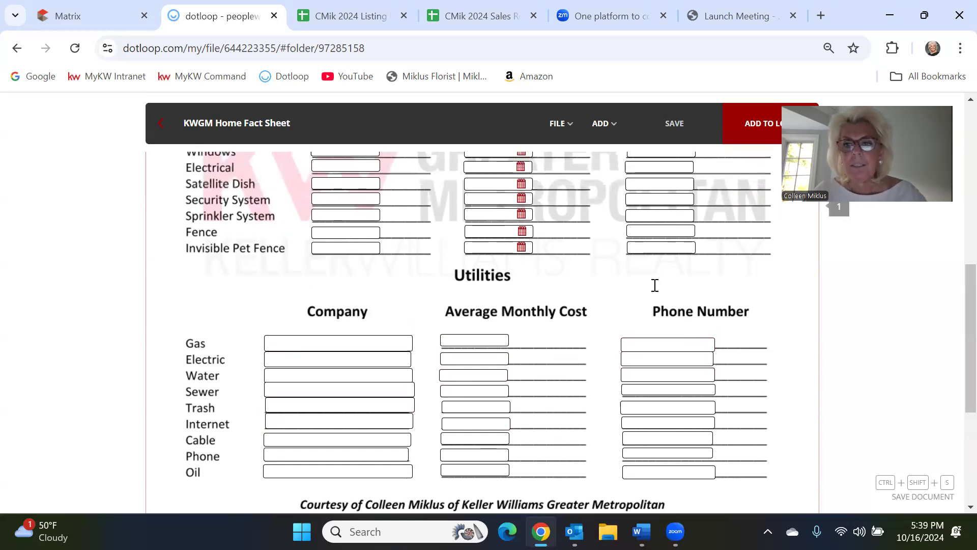
scroll(655, 285, "up", 2)
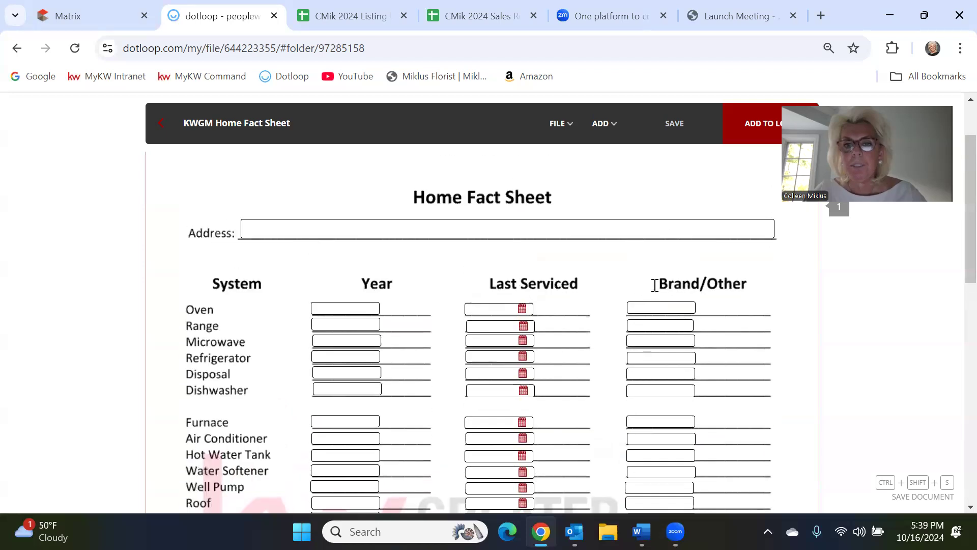